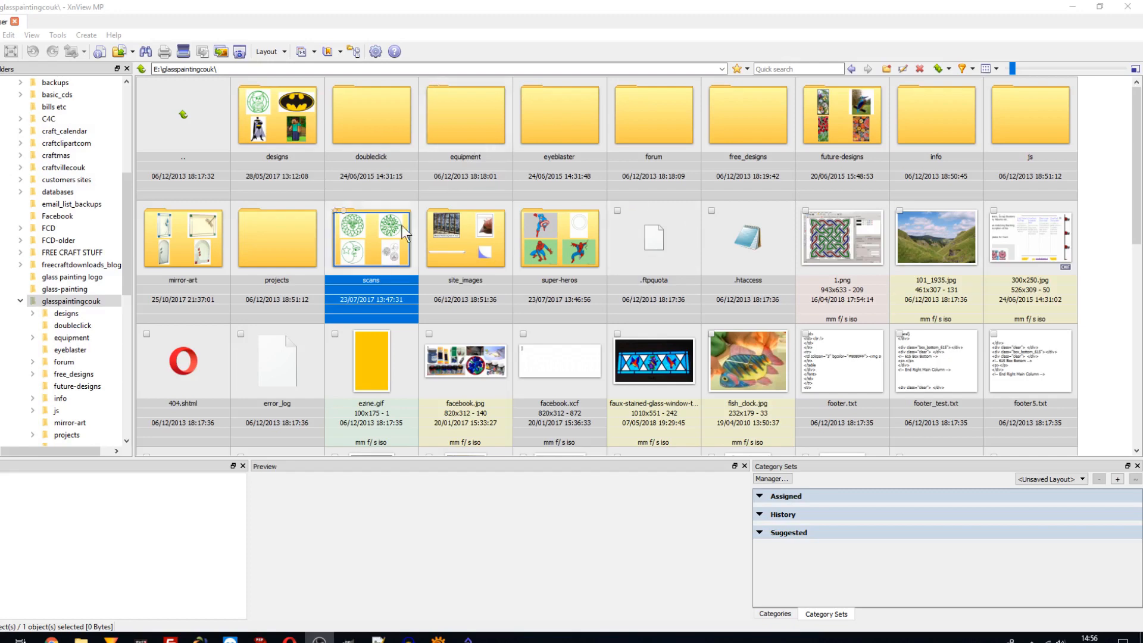
# - Open the scans folder and view the d02-a-1.jpg eye design at full size
pyautogui.doubleClick(377, 238)
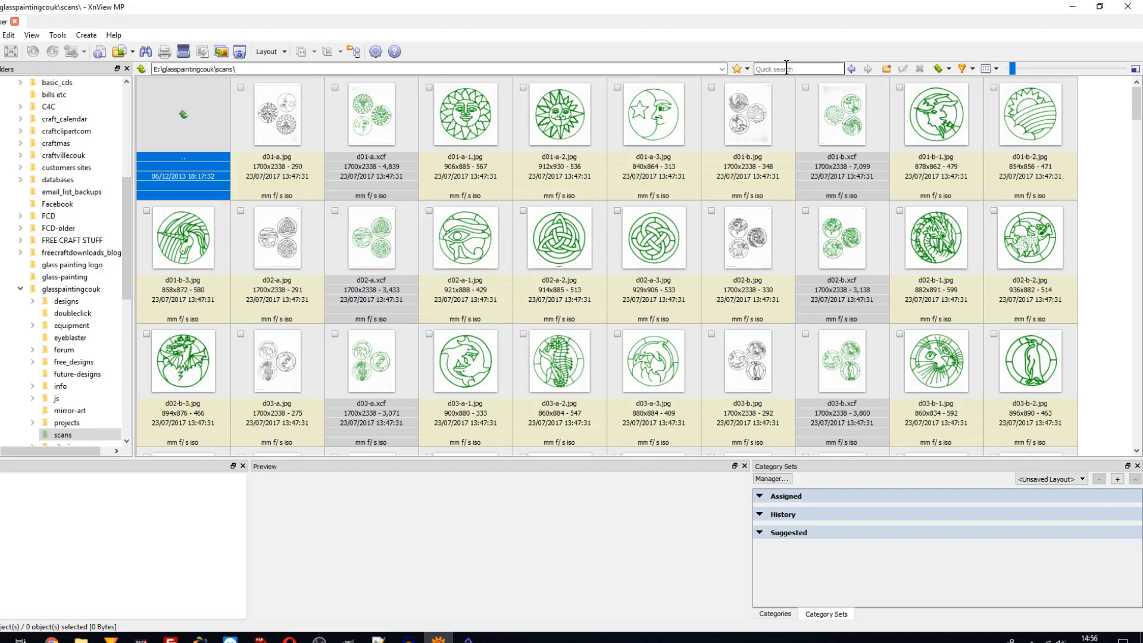
pyautogui.doubleClick(464, 241)
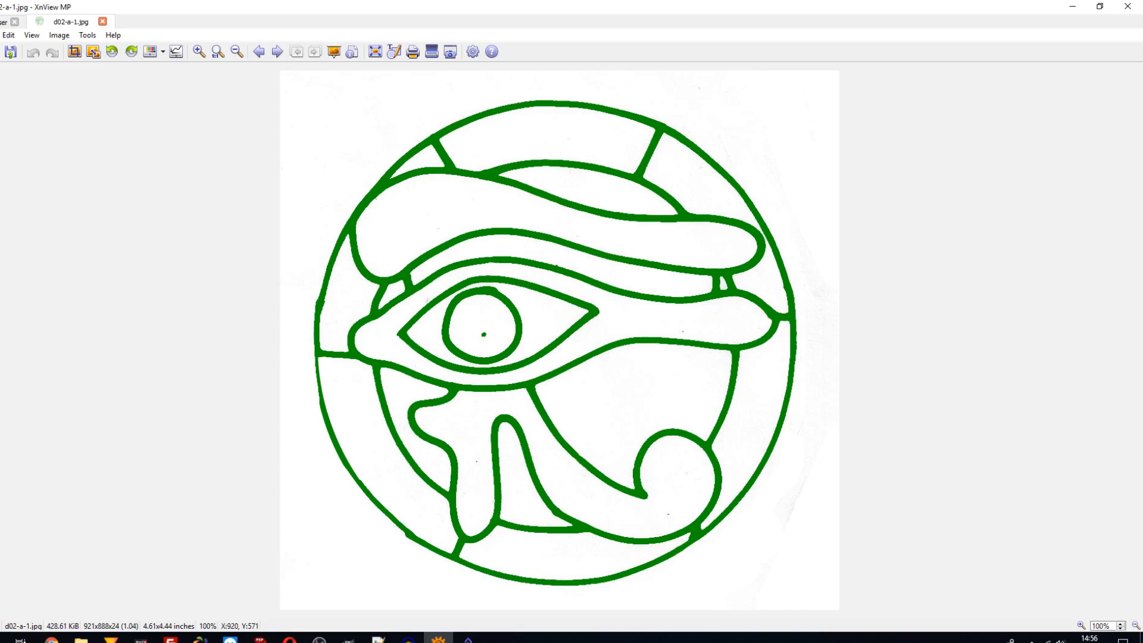
pyautogui.hotkey('alt', 'Tab')
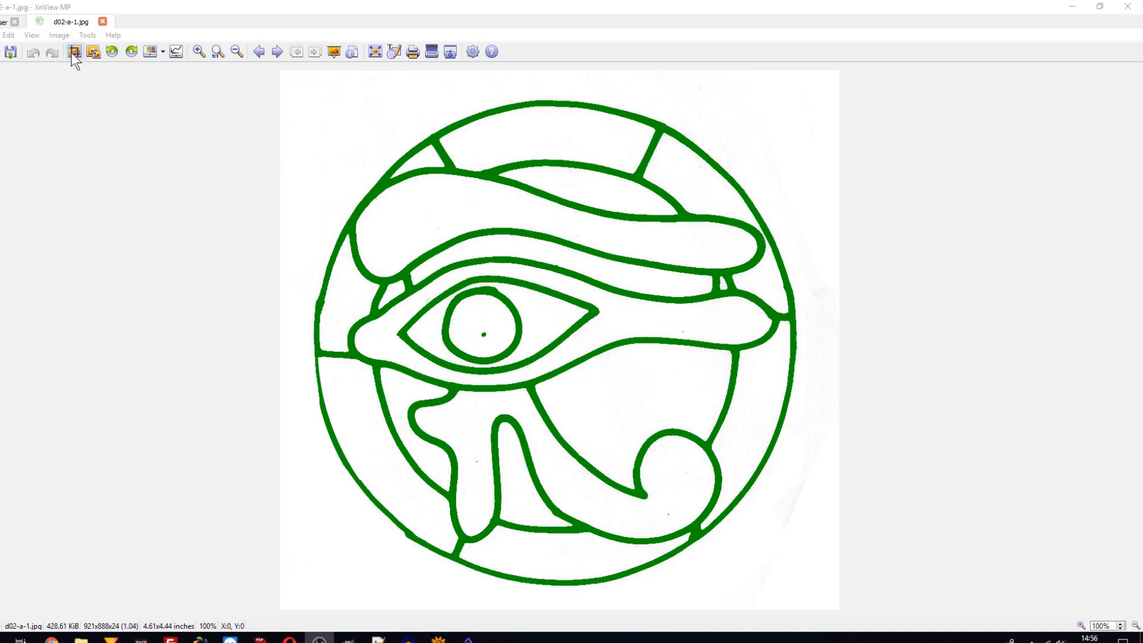
# - Try lowering the image's brightness to -22 with Enhance colors, discard the adjustment and close the image
pyautogui.click(152, 49)
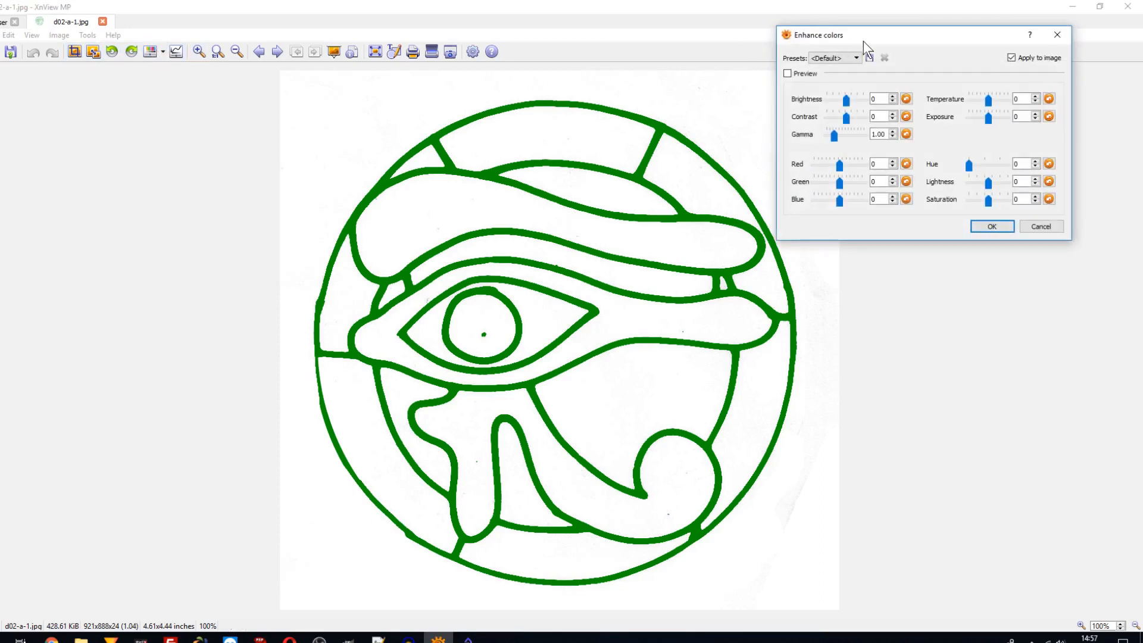
pyautogui.moveTo(863, 41); pyautogui.dragTo(296, 113)
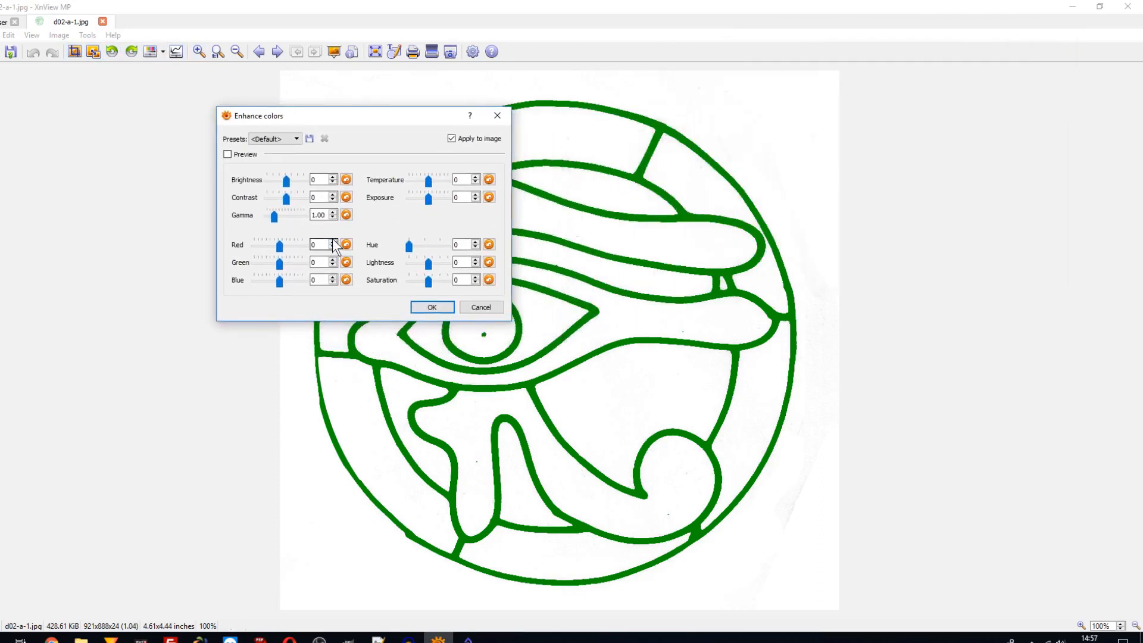
pyautogui.moveTo(287, 182); pyautogui.dragTo(281, 180)
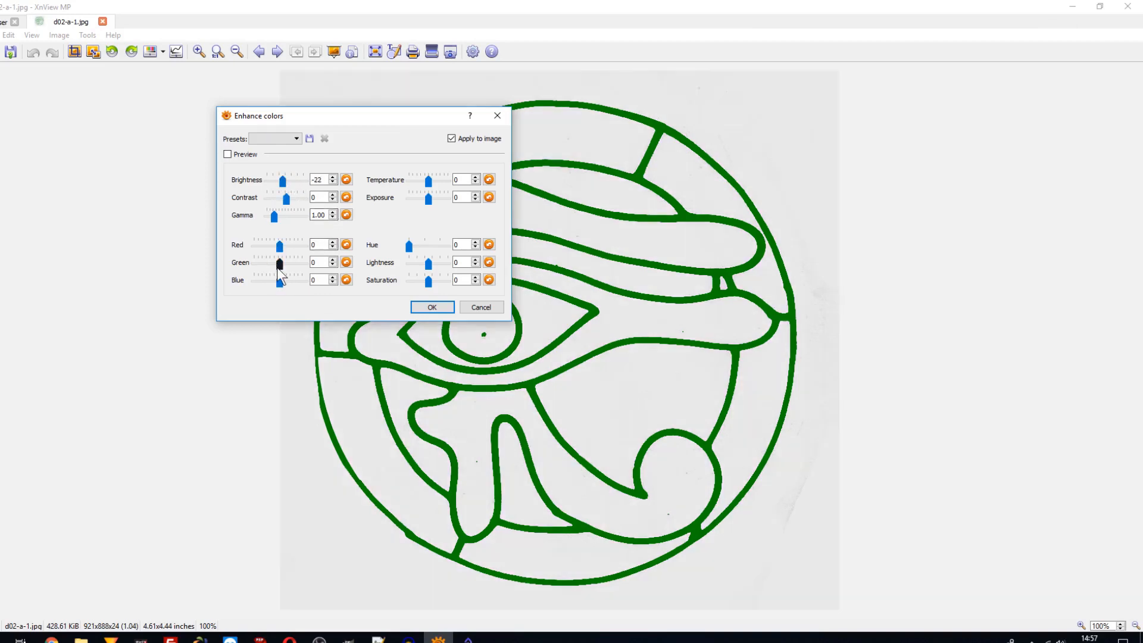
pyautogui.moveTo(280, 265)
pyautogui.mouseDown()
pyautogui.moveTo(230, 266)
pyautogui.moveTo(305, 263)
pyautogui.moveTo(280, 264)
pyautogui.mouseUp()
pyautogui.click(477, 311)
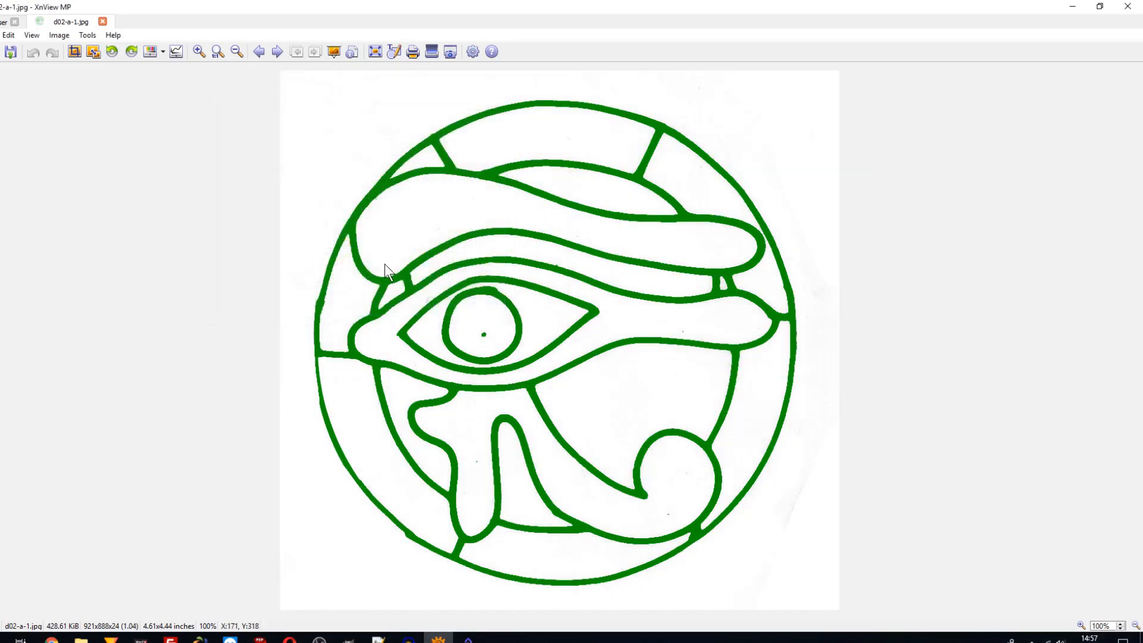
pyautogui.click(102, 22)
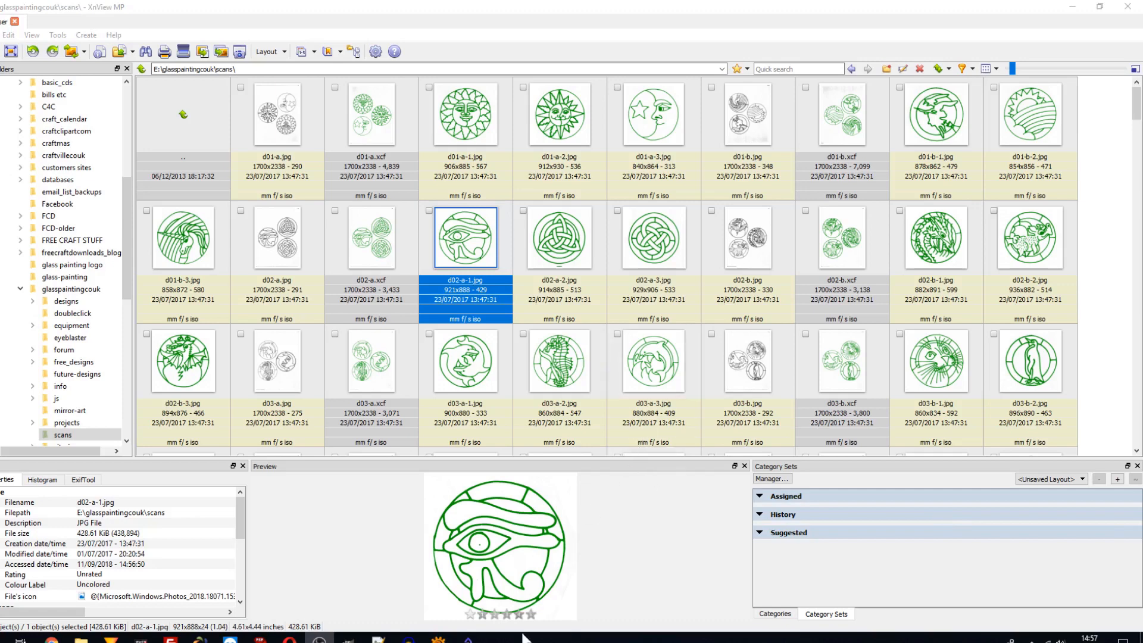
# - Switch to Knotter and draw a horizontal row of six connected nodes, spaced three grid squares apart
pyautogui.click(468, 638)
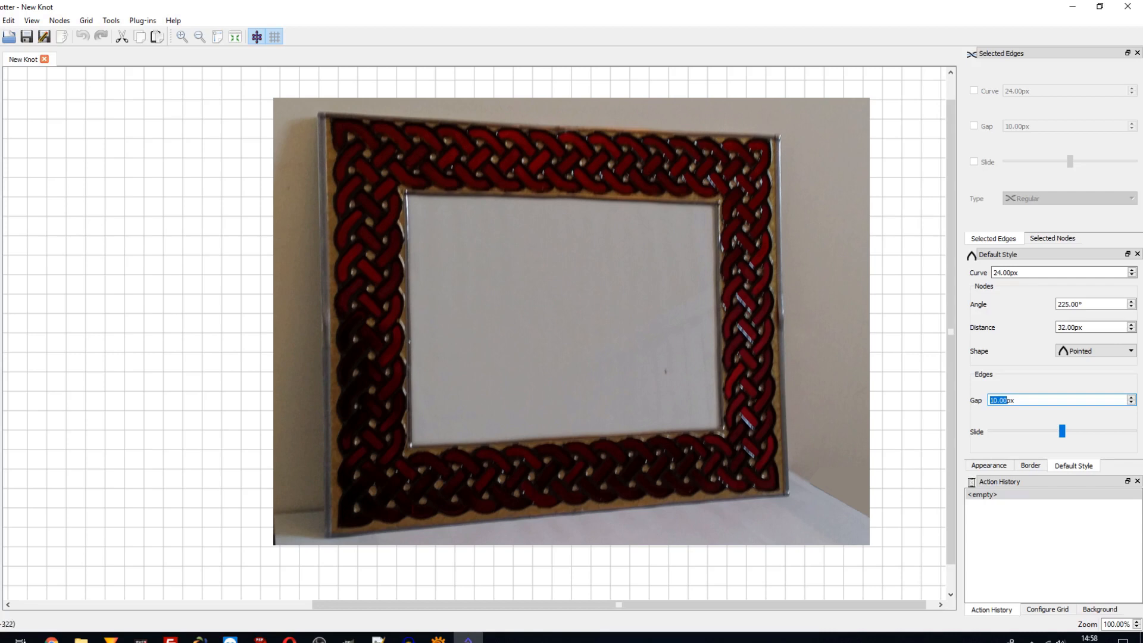
pyautogui.click(163, 119)
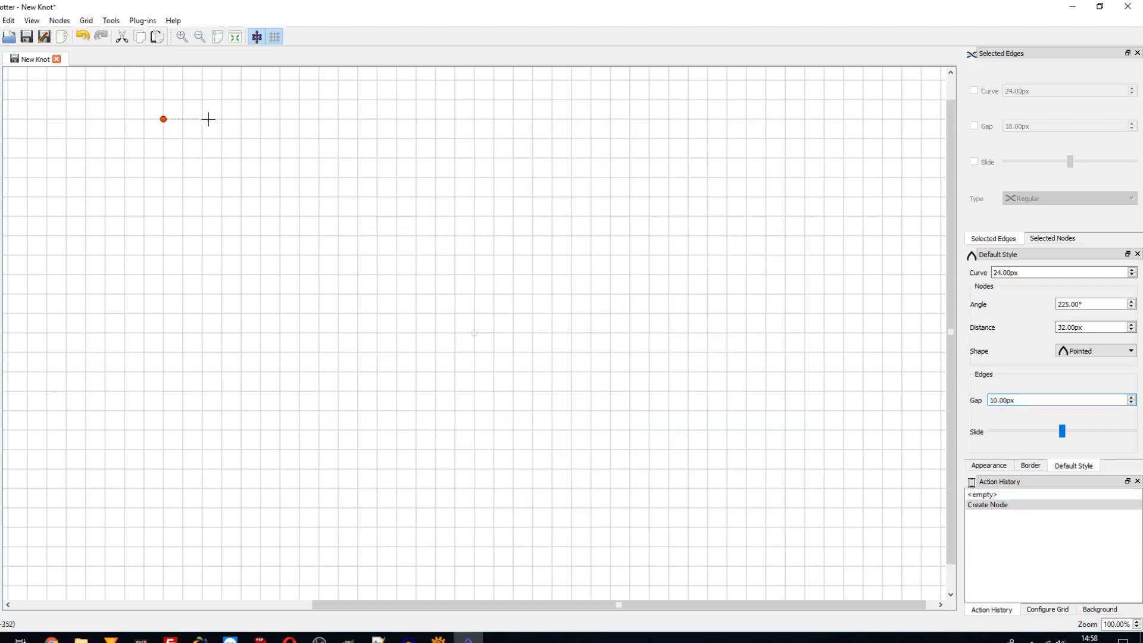
pyautogui.click(222, 119)
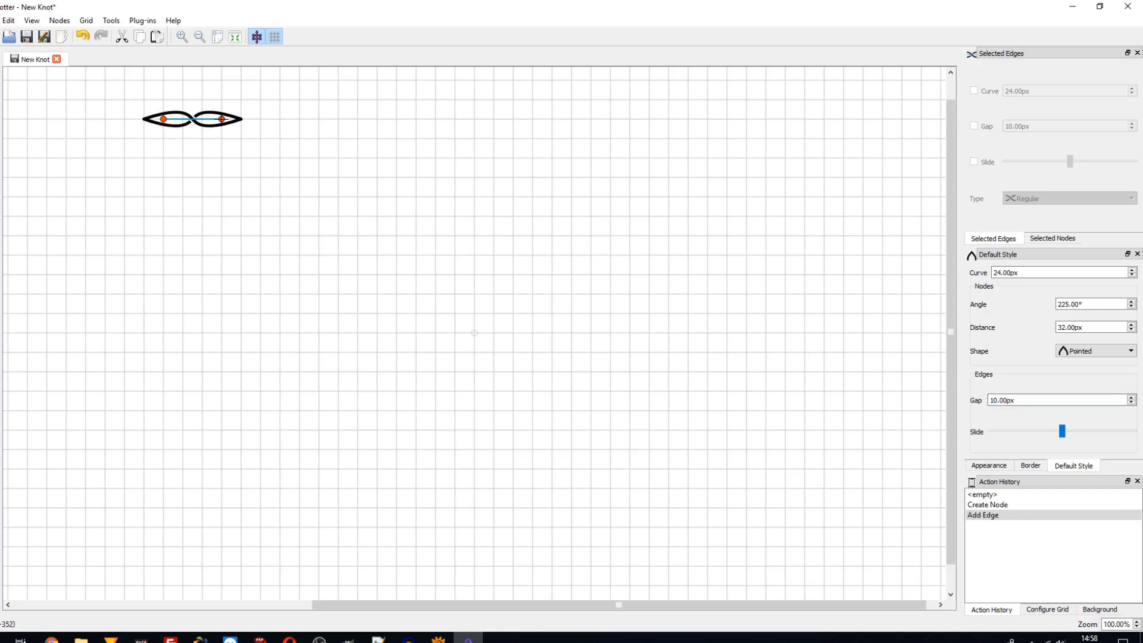
pyautogui.click(279, 120)
pyautogui.click(338, 119)
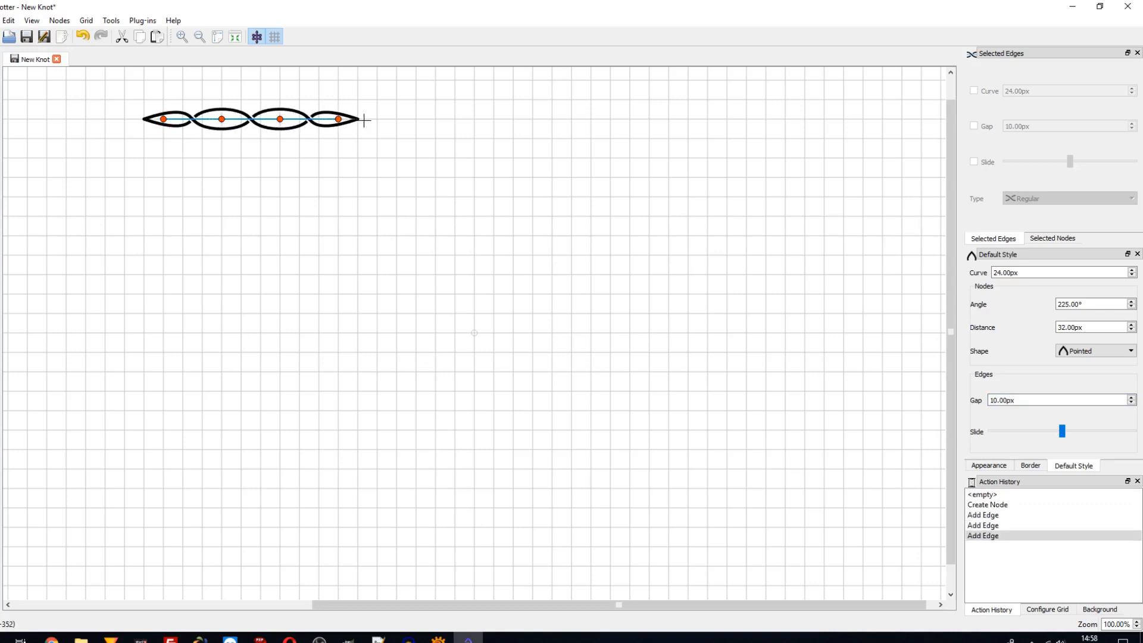
pyautogui.click(397, 119)
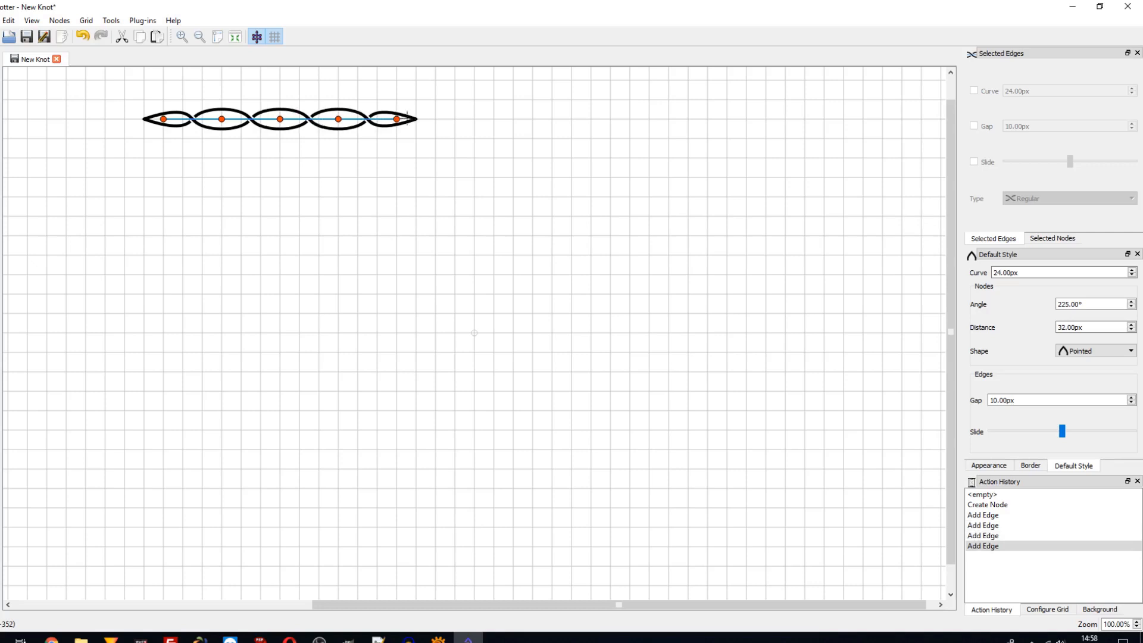
pyautogui.click(455, 119)
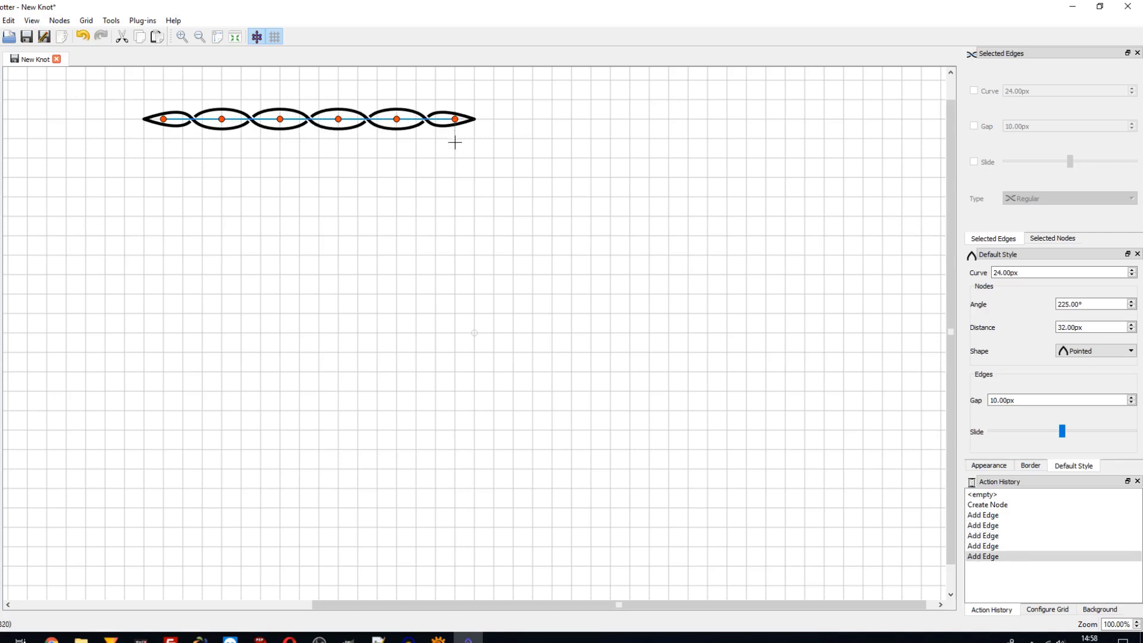
# - Extend the row into a closed rectangular knot five edges wide and two edges high, with nodes three grid squares apart
pyautogui.click(454, 178)
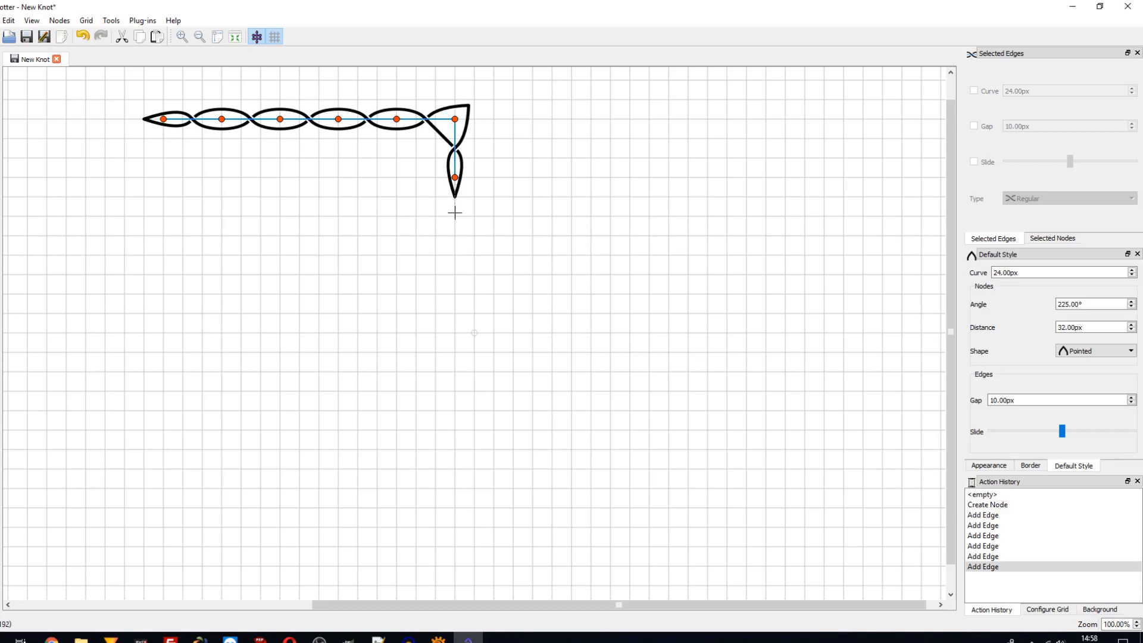
pyautogui.click(454, 236)
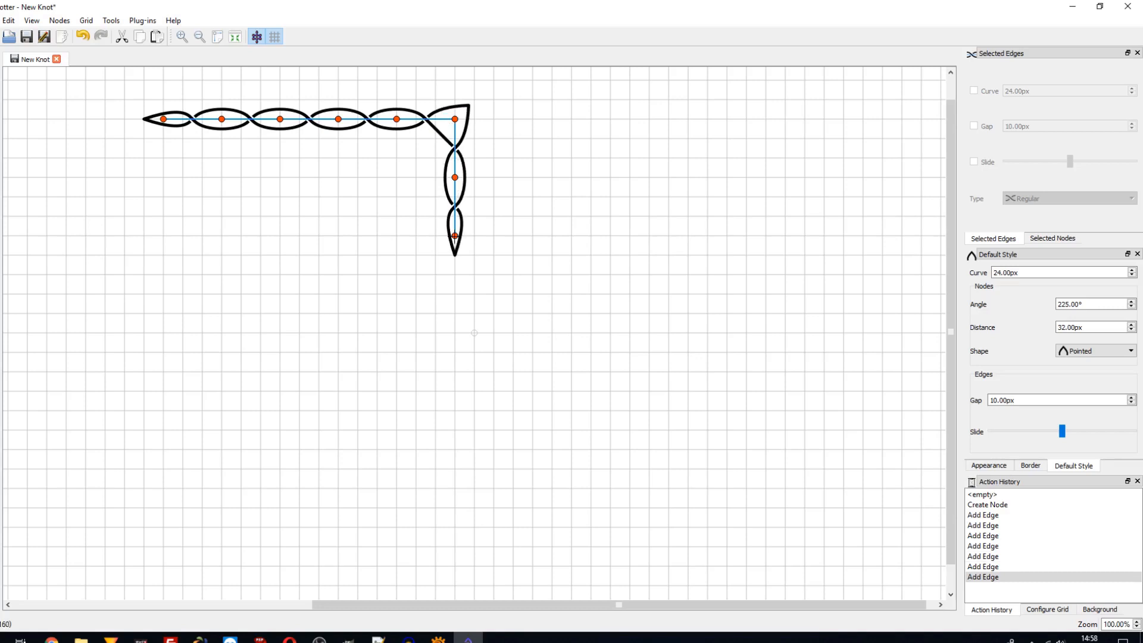
pyautogui.click(395, 236)
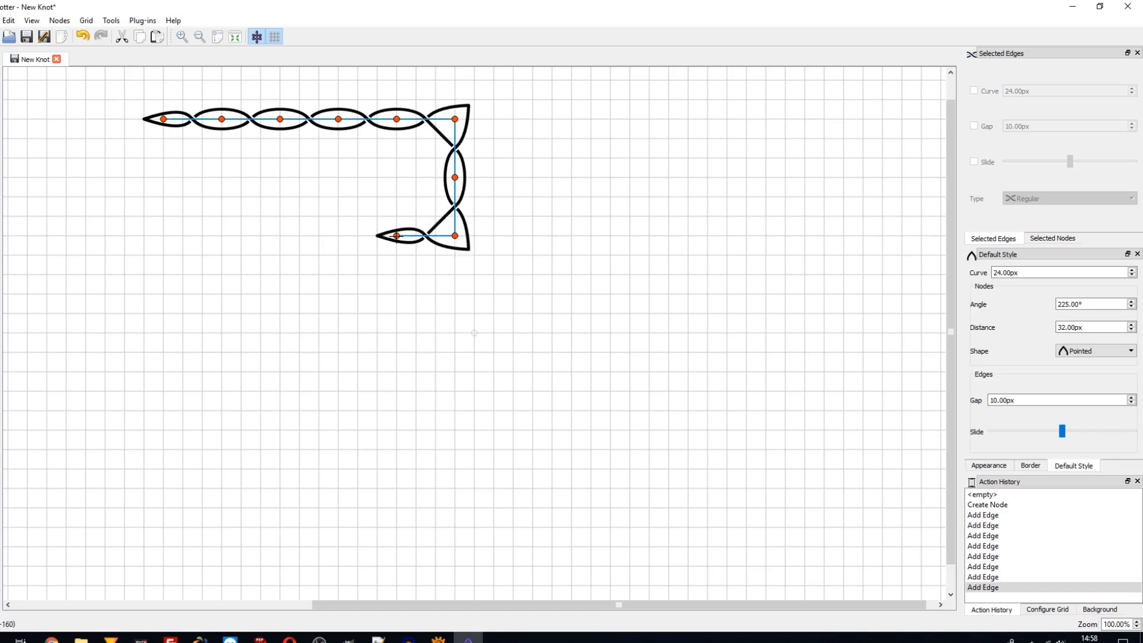
pyautogui.click(337, 236)
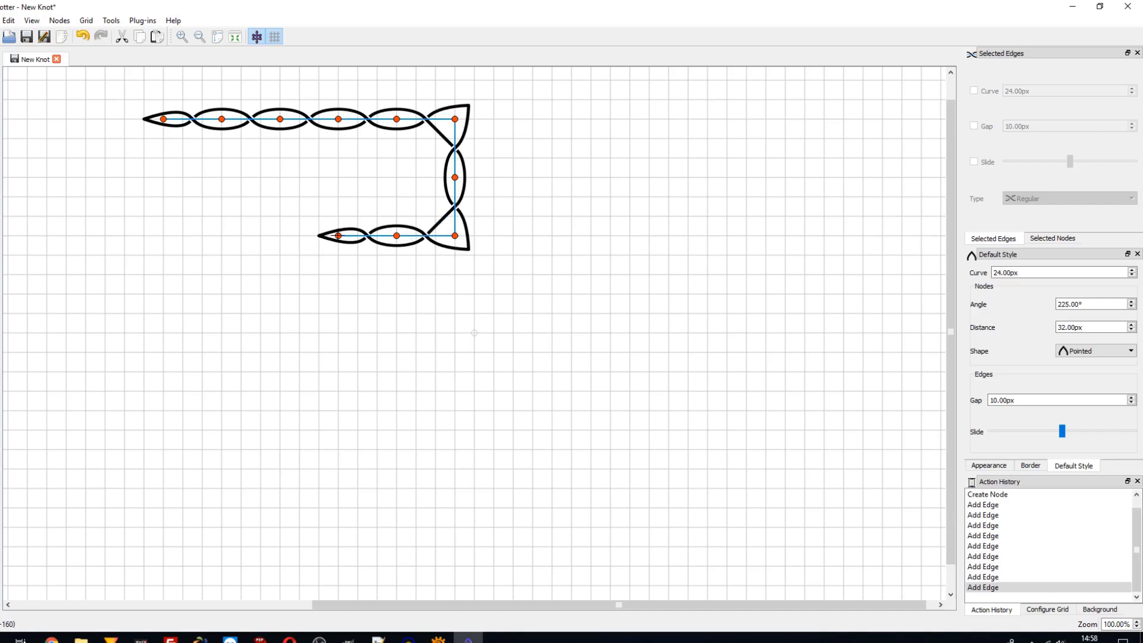
pyautogui.click(280, 236)
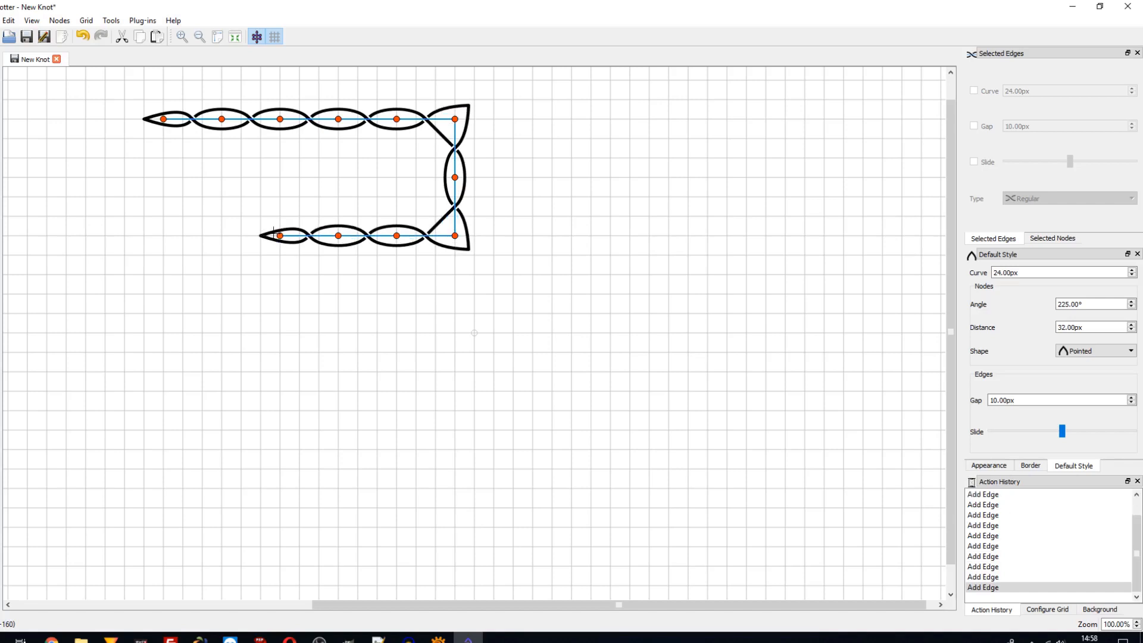
pyautogui.click(220, 236)
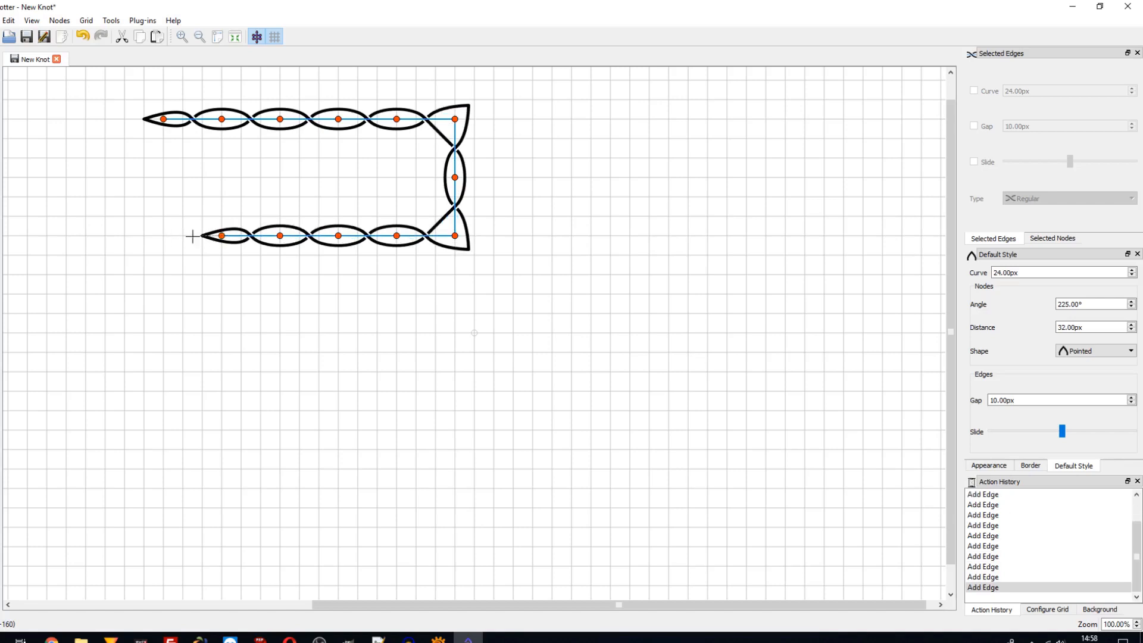
pyautogui.click(163, 236)
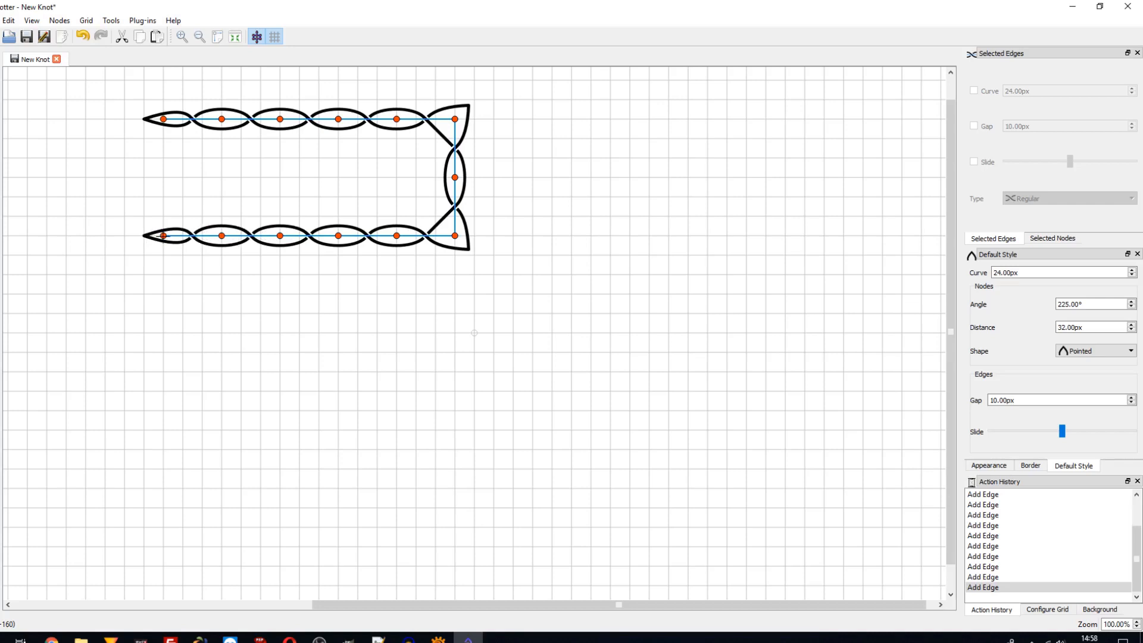
pyautogui.click(164, 177)
pyautogui.click(163, 118)
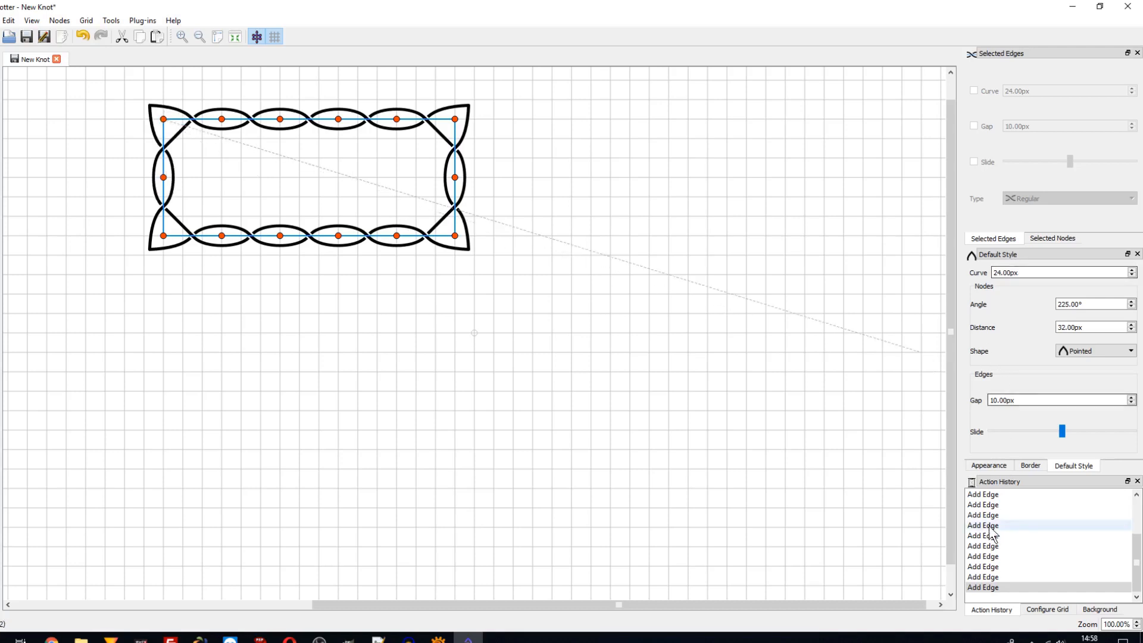
# - Turn off custom colours for the knot so its strands are coloured automatically
pyautogui.click(988, 466)
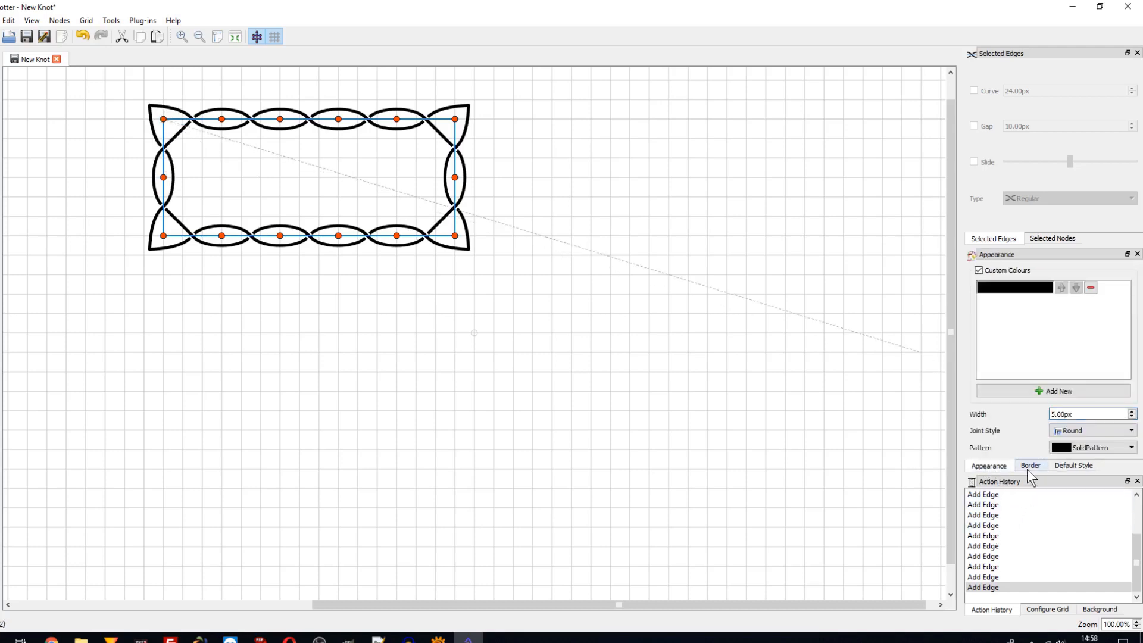
pyautogui.click(1030, 466)
pyautogui.click(998, 466)
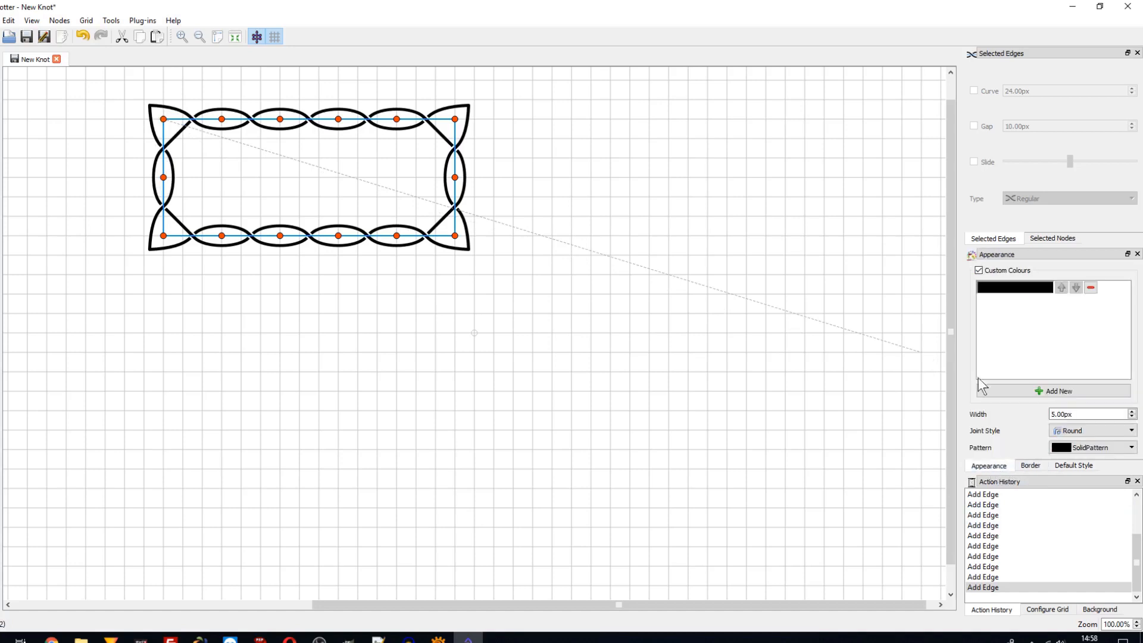
pyautogui.click(979, 270)
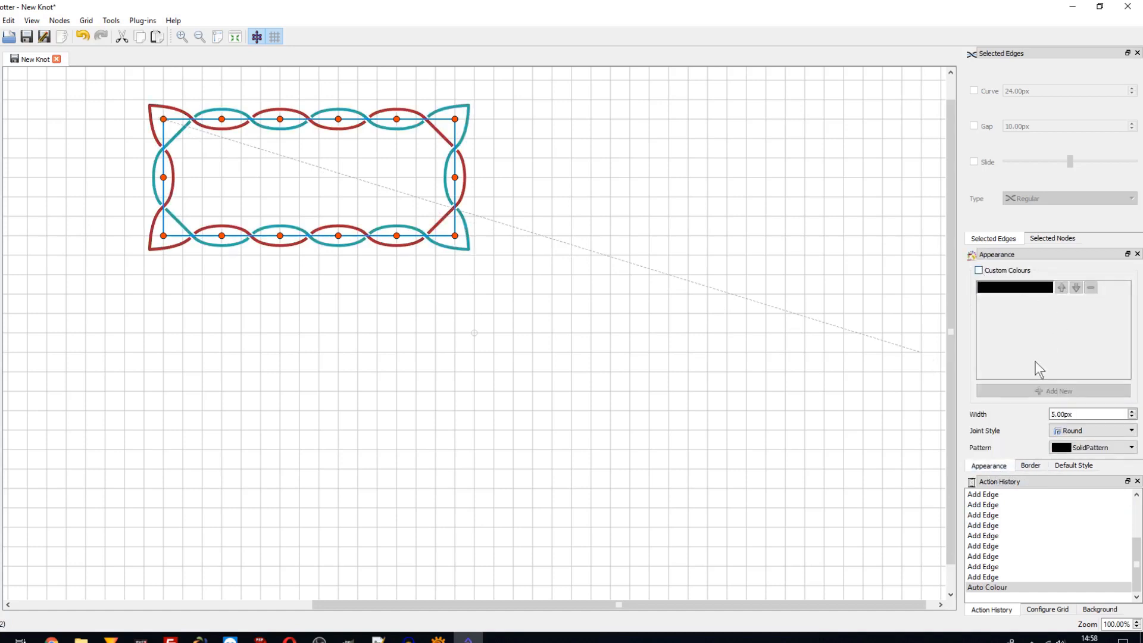
# - Increase the knot's stroke width to 23 px
pyautogui.click(1132, 412)
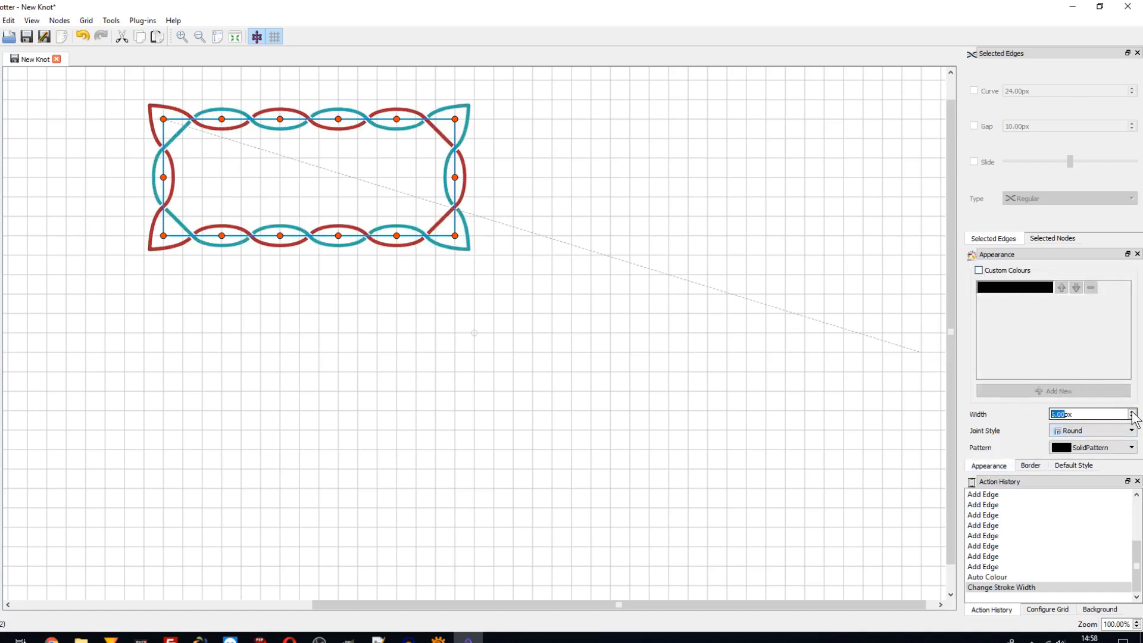
pyautogui.click(1132, 416)
pyautogui.click(1132, 416)
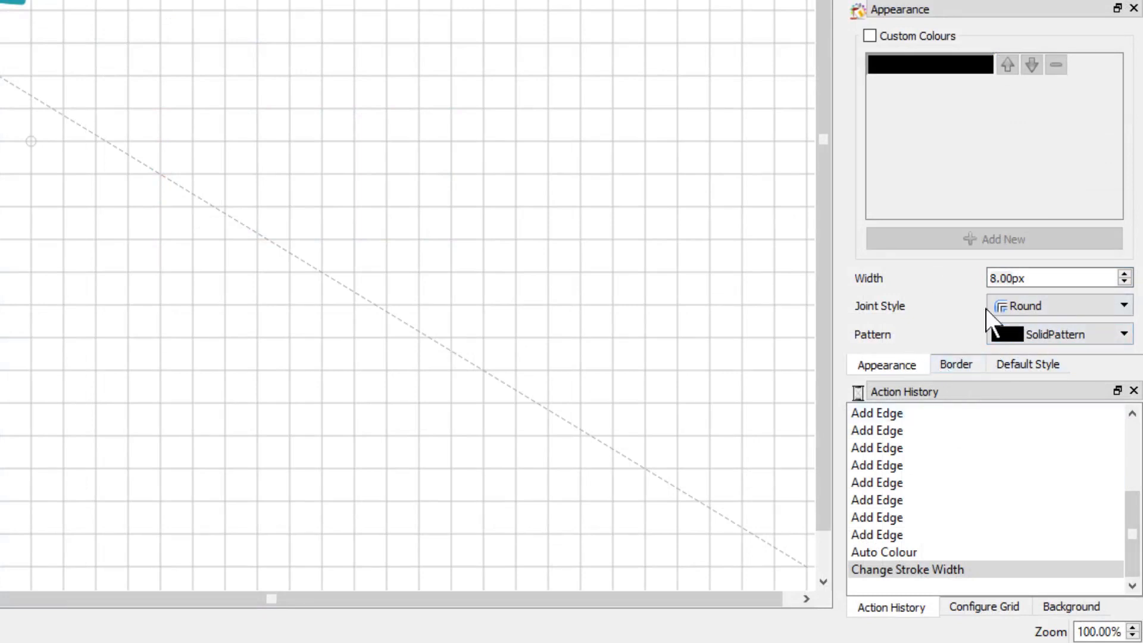
pyautogui.click(1124, 275)
pyautogui.click(1125, 275)
pyautogui.click(1124, 274)
pyautogui.click(1125, 275)
pyautogui.click(1124, 275)
pyautogui.click(1124, 275)
pyautogui.click(1124, 275)
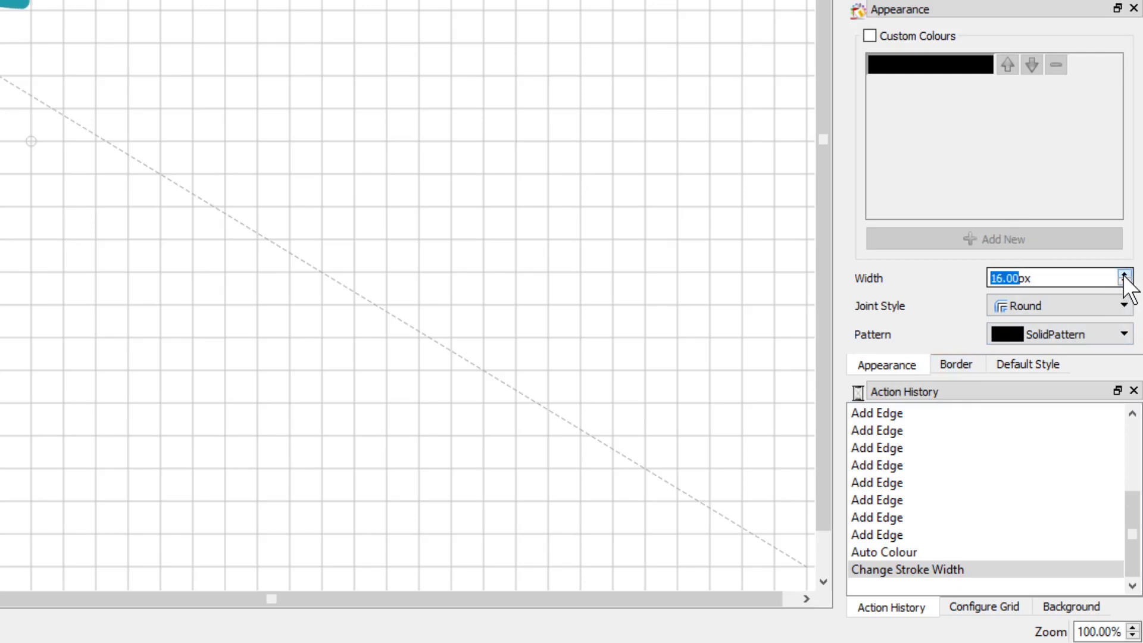
pyautogui.click(1125, 275)
pyautogui.click(1125, 275)
pyautogui.click(1124, 275)
pyautogui.click(1124, 275)
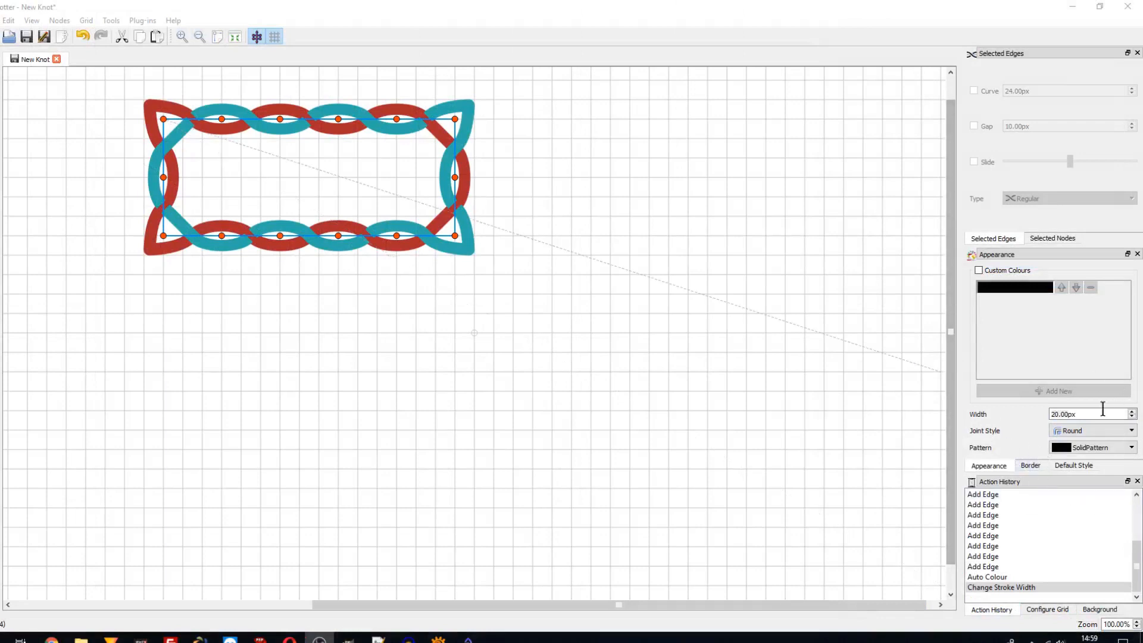
pyautogui.click(1131, 410)
pyautogui.click(1131, 411)
pyautogui.click(1131, 411)
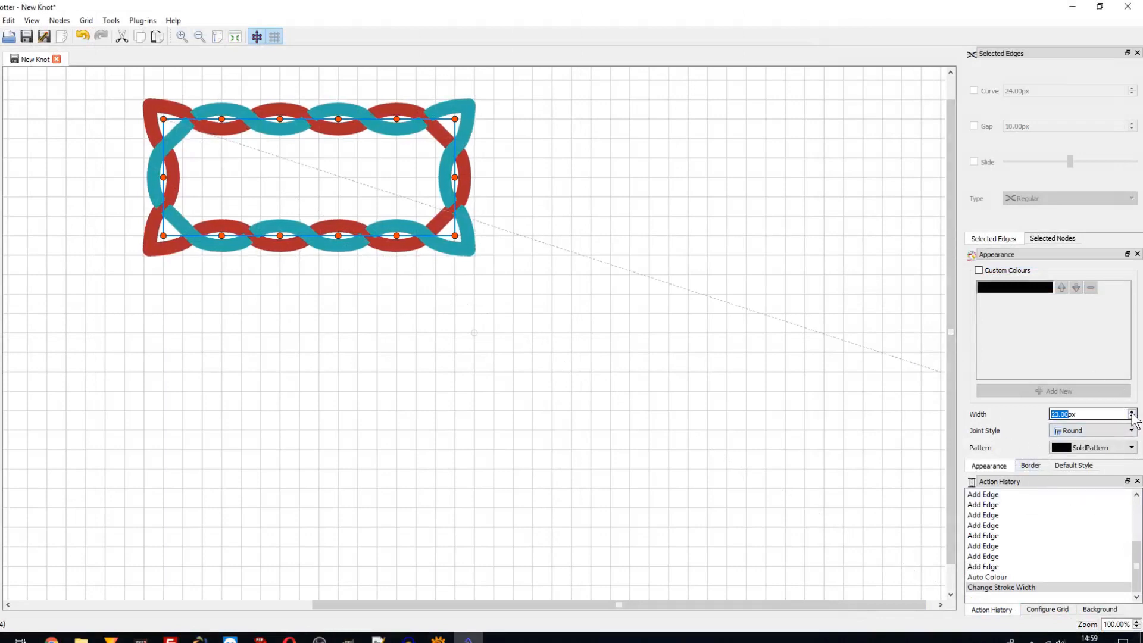
# - Add a black border to the knot's strands and set its width to 8
pyautogui.click(1030, 465)
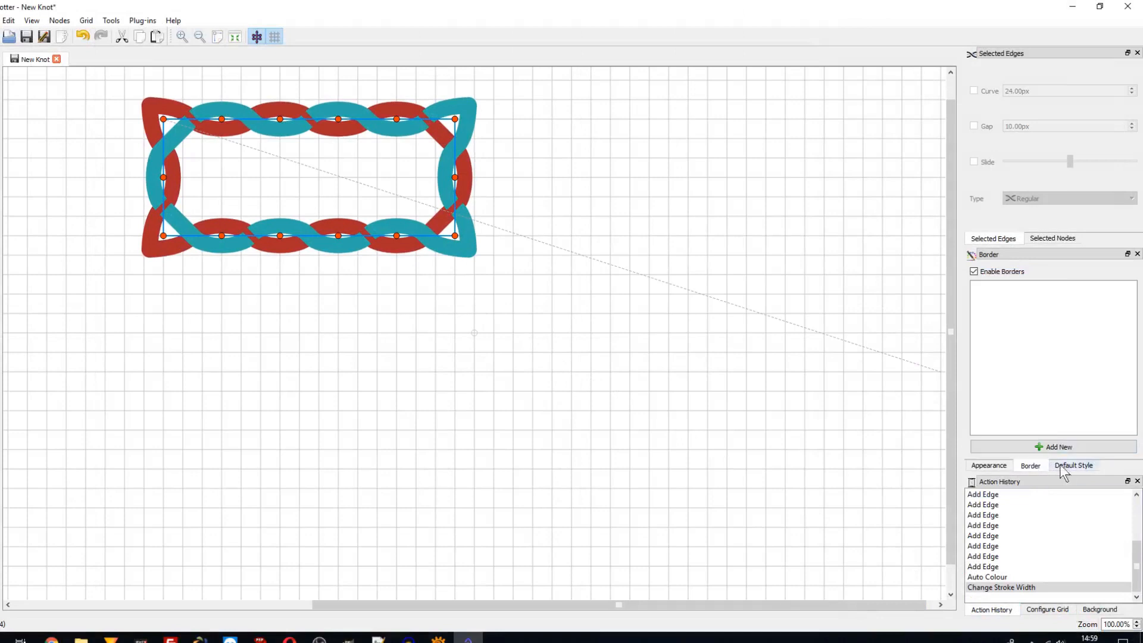
pyautogui.click(1031, 445)
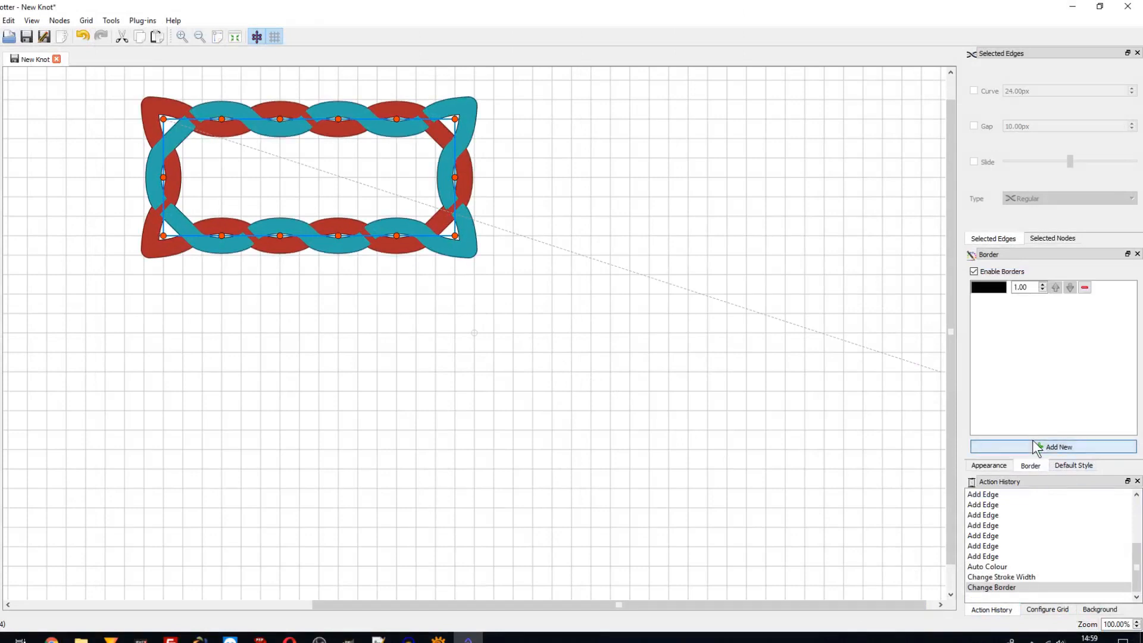
pyautogui.click(1042, 284)
pyautogui.click(1042, 284)
pyautogui.click(1042, 283)
pyautogui.click(1042, 284)
pyautogui.click(1042, 284)
pyautogui.click(1042, 284)
pyautogui.click(1042, 284)
pyautogui.click(1042, 284)
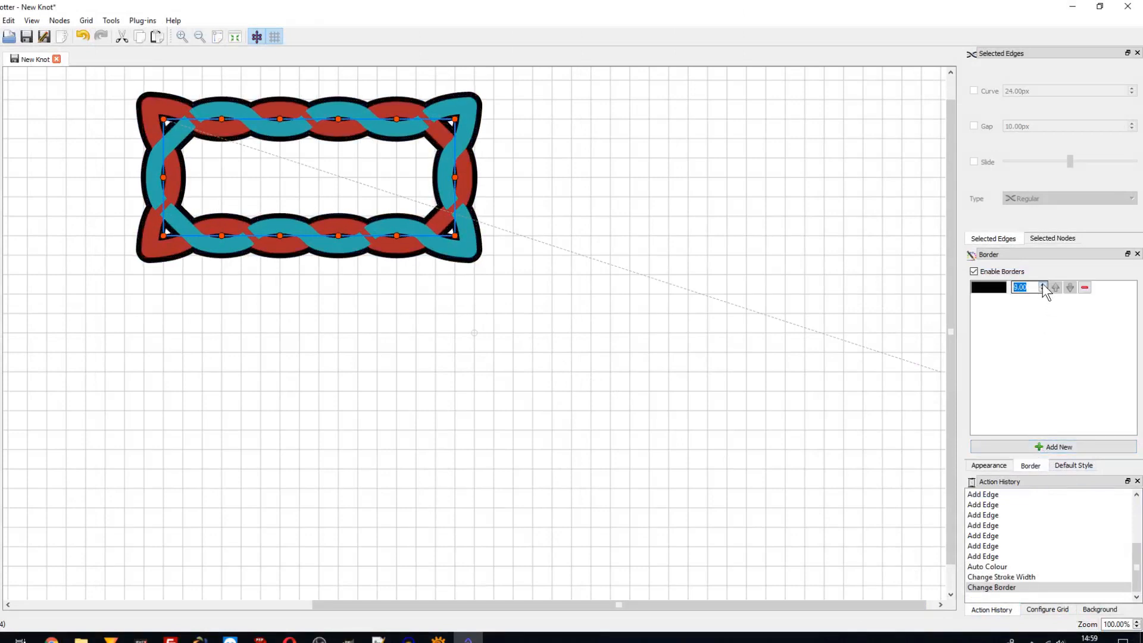
# - Change the default node shape of the knot's corners to Round
pyautogui.click(1063, 464)
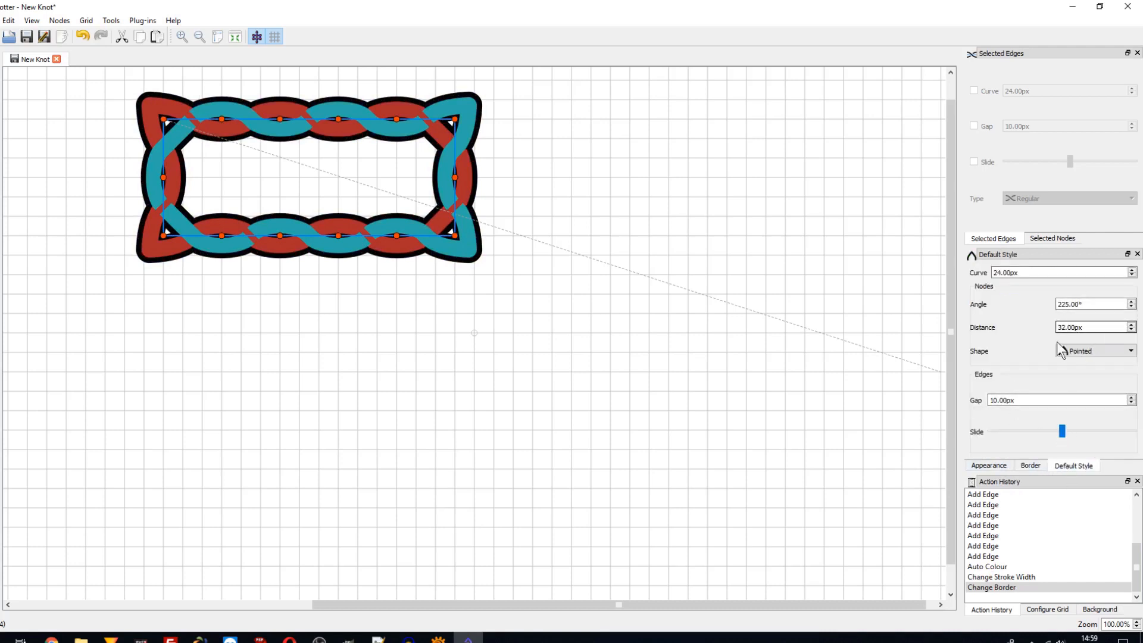
pyautogui.click(1127, 352)
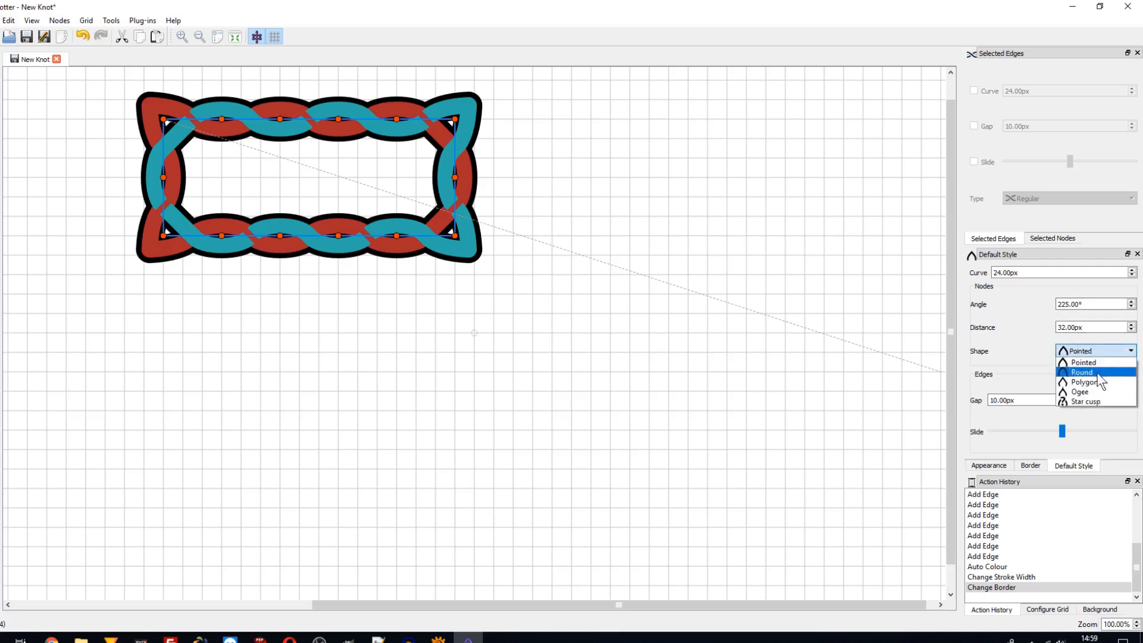
pyautogui.click(1084, 372)
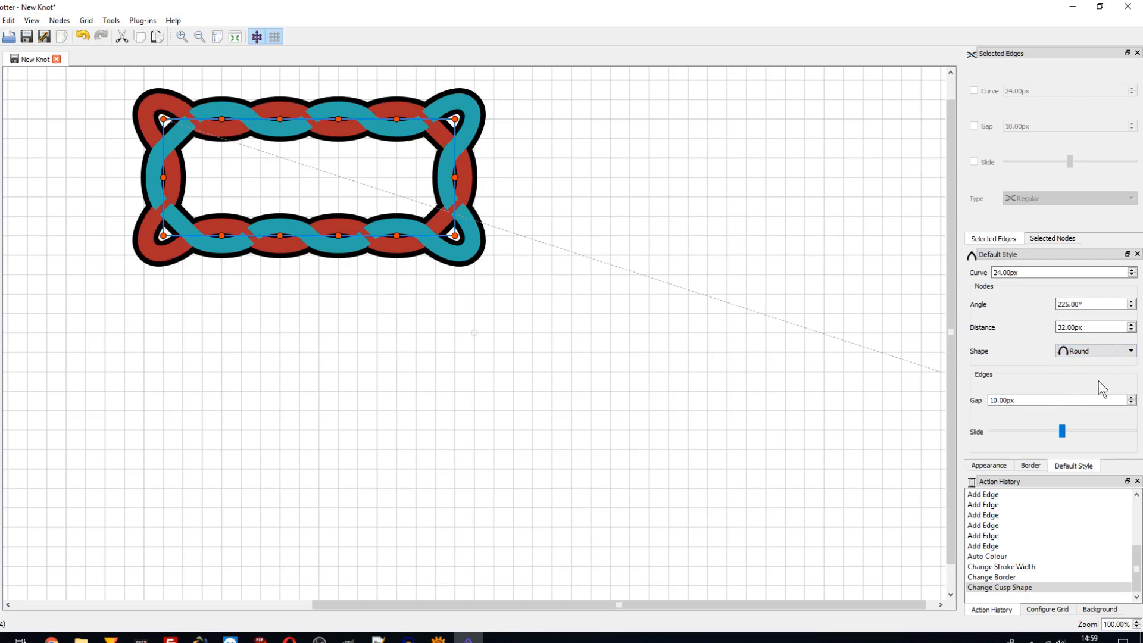
# - Try reducing the default crossing gap of the knot's edges to 0 px
pyautogui.click(1131, 403)
pyautogui.click(1131, 403)
pyautogui.click(1131, 403)
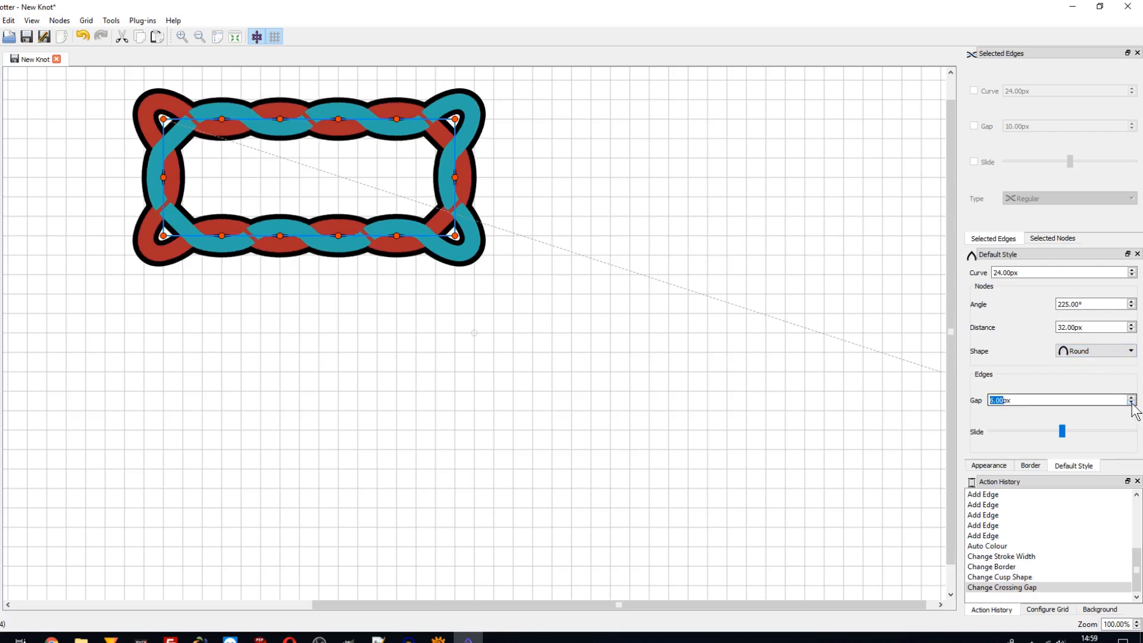
pyautogui.click(1131, 403)
pyautogui.click(1131, 402)
pyautogui.click(1132, 403)
pyautogui.click(1131, 403)
pyautogui.click(1131, 402)
pyautogui.click(1131, 402)
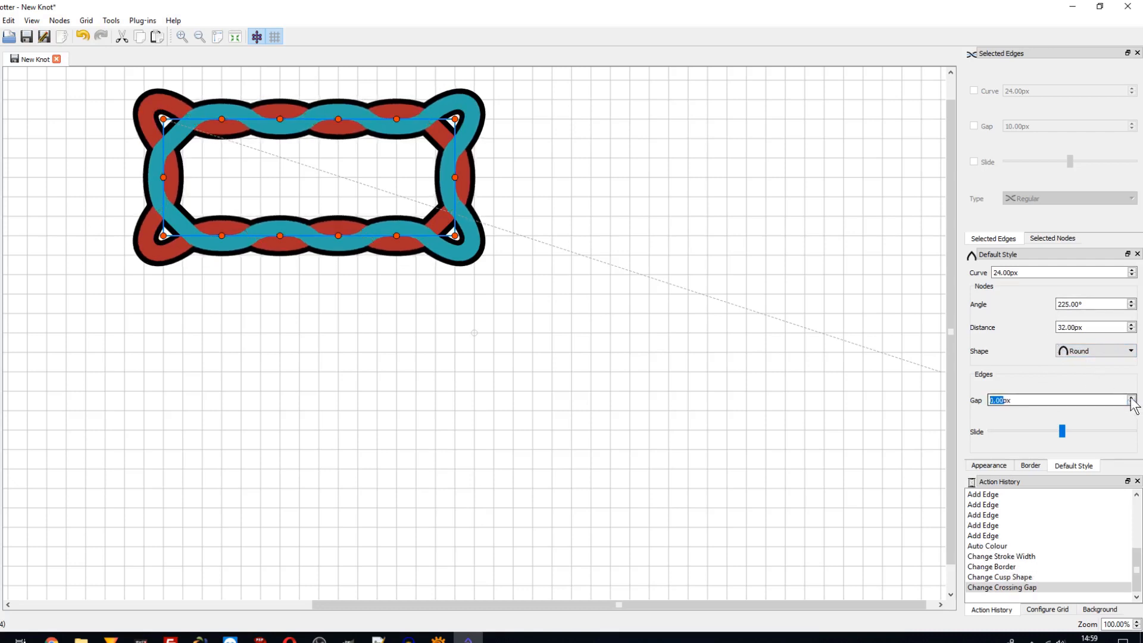
# - Increase the default crossing gap of the knot's edges to 41 px
pyautogui.click(1131, 397)
pyautogui.click(1132, 397)
pyautogui.click(1131, 397)
pyautogui.click(1132, 397)
pyautogui.click(1132, 397)
pyautogui.click(1131, 397)
pyautogui.click(1131, 397)
pyautogui.click(1131, 397)
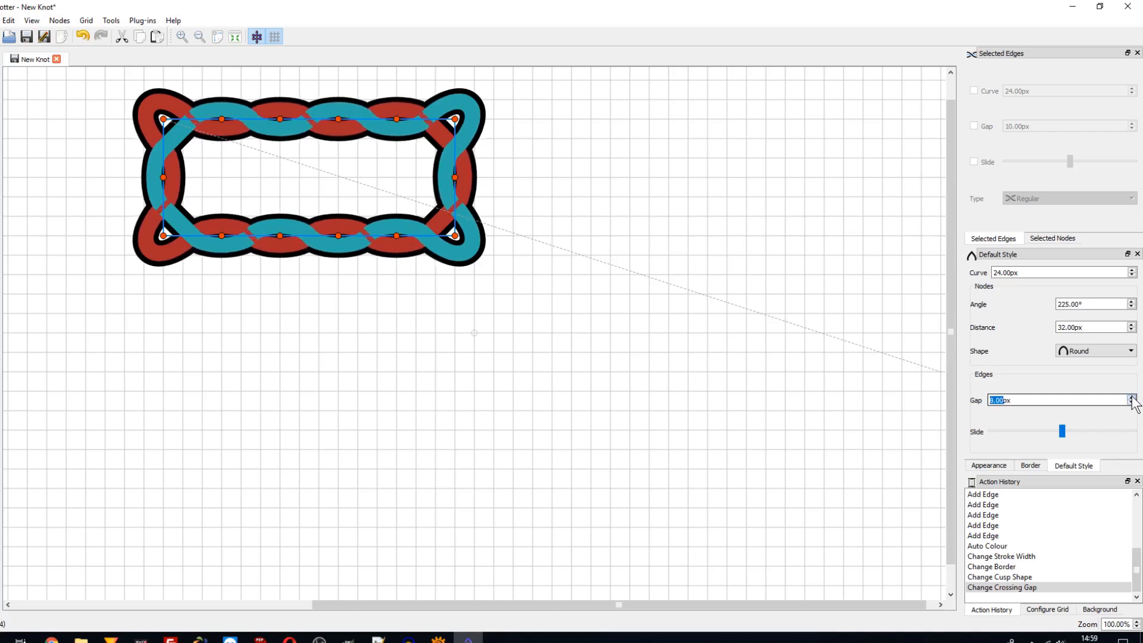
pyautogui.click(1131, 397)
pyautogui.click(1131, 397)
pyautogui.click(1132, 397)
pyautogui.click(1131, 396)
pyautogui.click(1131, 397)
pyautogui.scroll(13, 1131, 399)
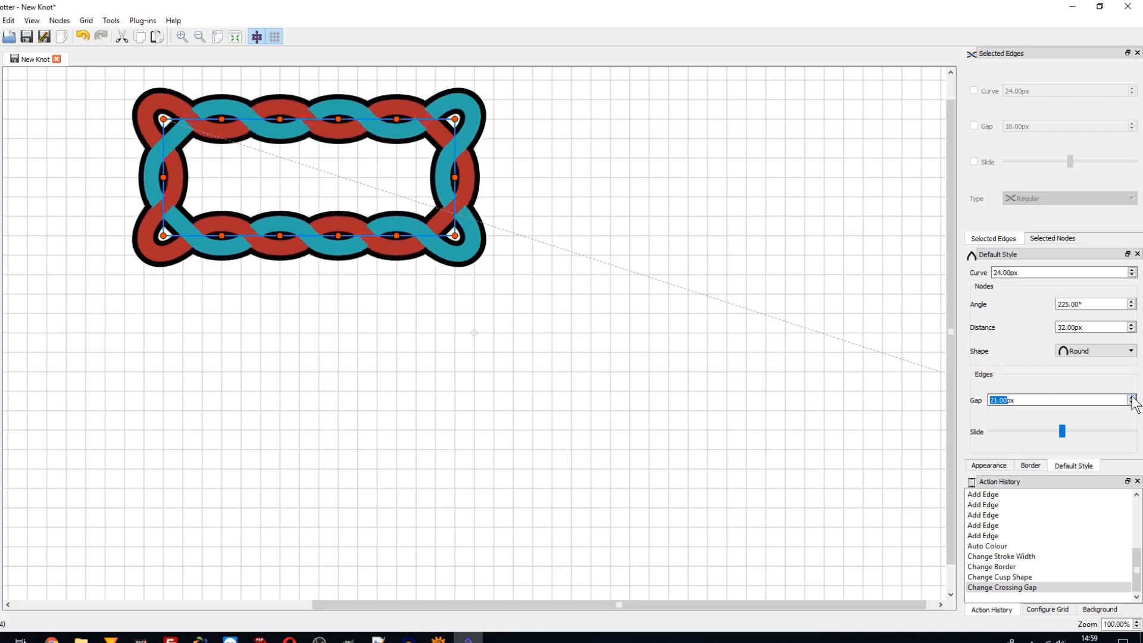
pyautogui.scroll(9, 1132, 400)
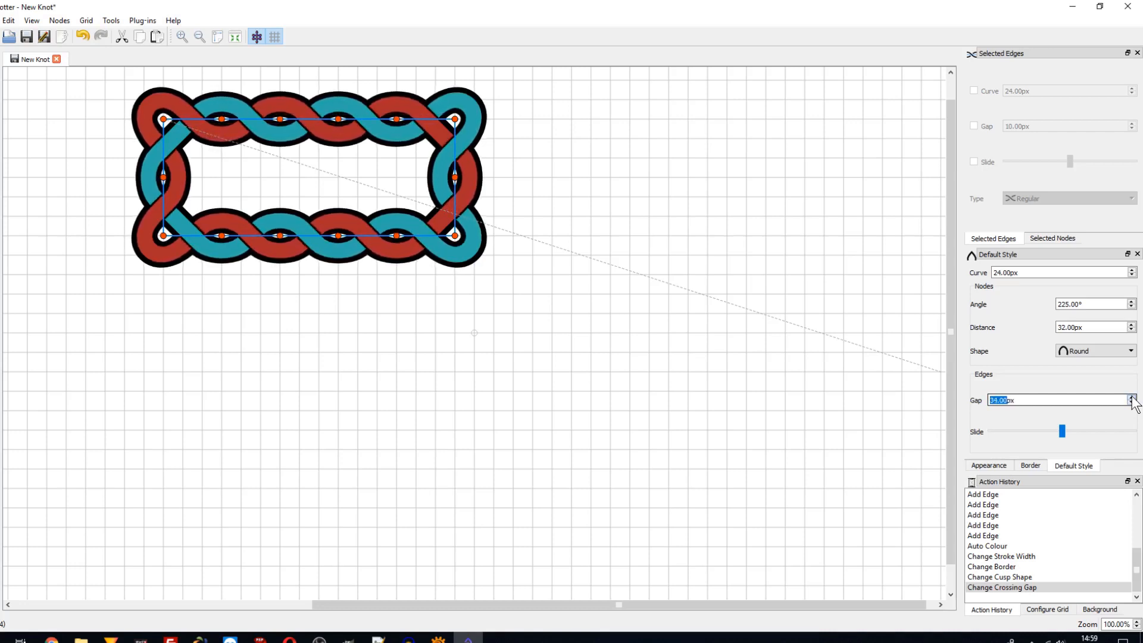
pyautogui.scroll(3, 1132, 400)
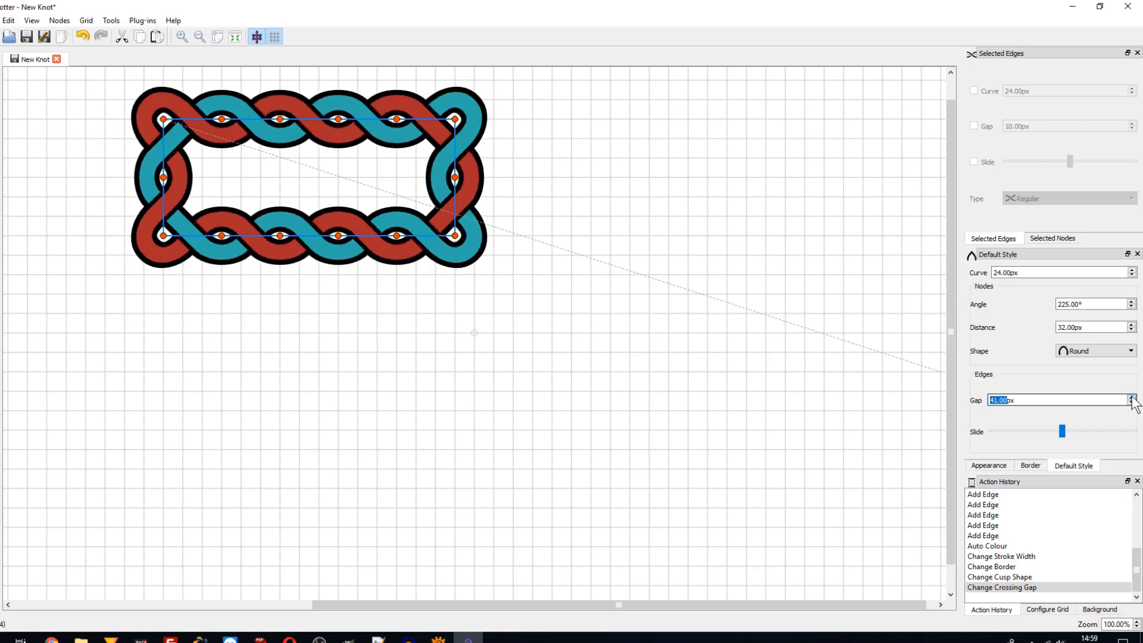